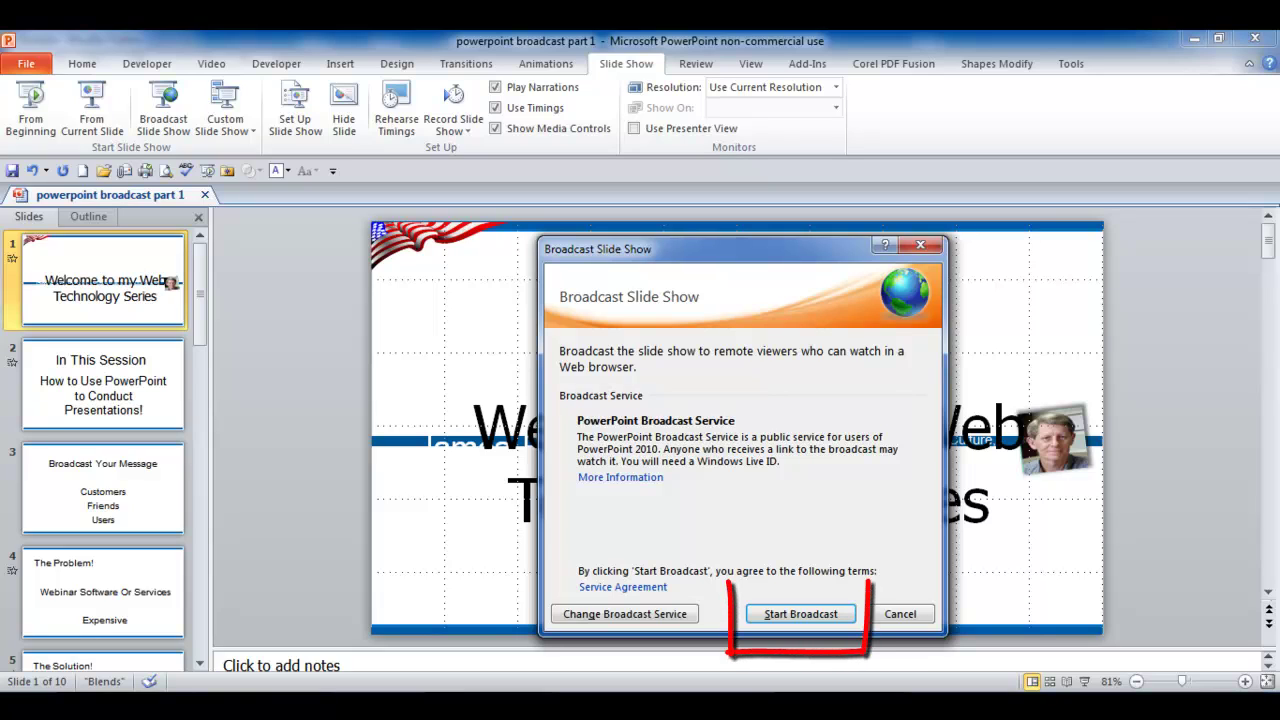
Start the broadcast and wait while it connects to the PowerPoint Broadcast Service
key("Return")
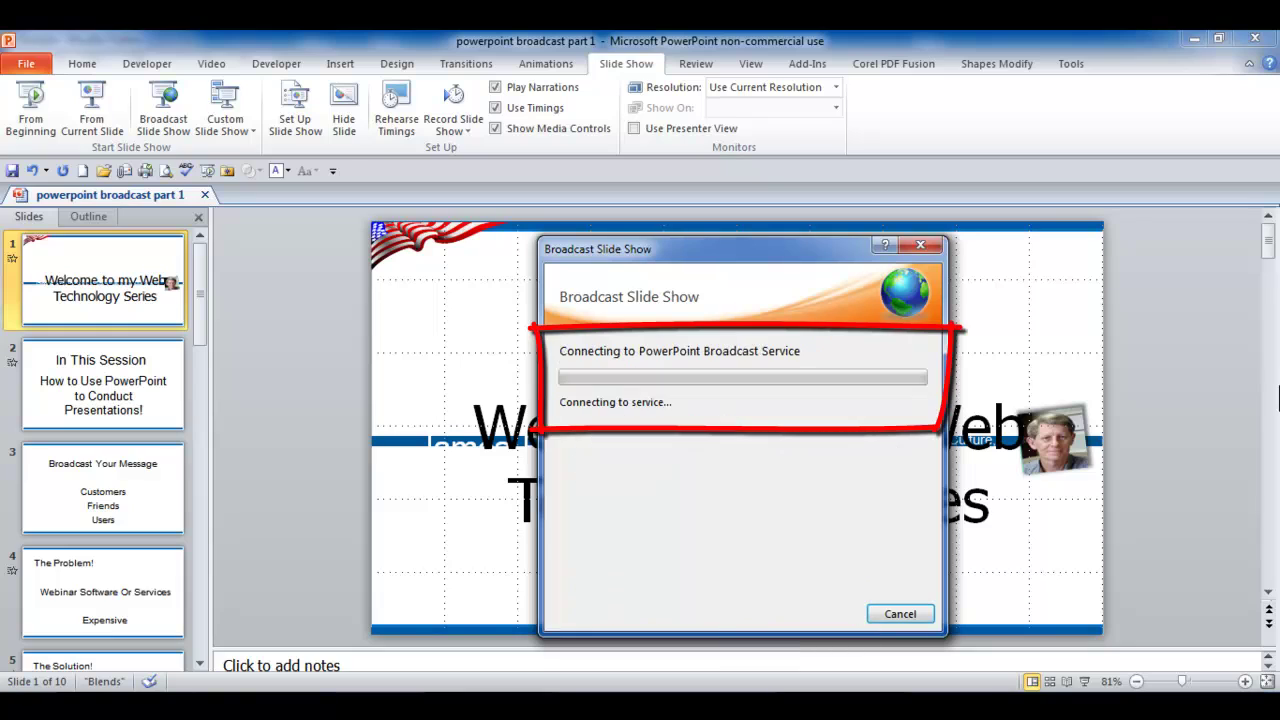